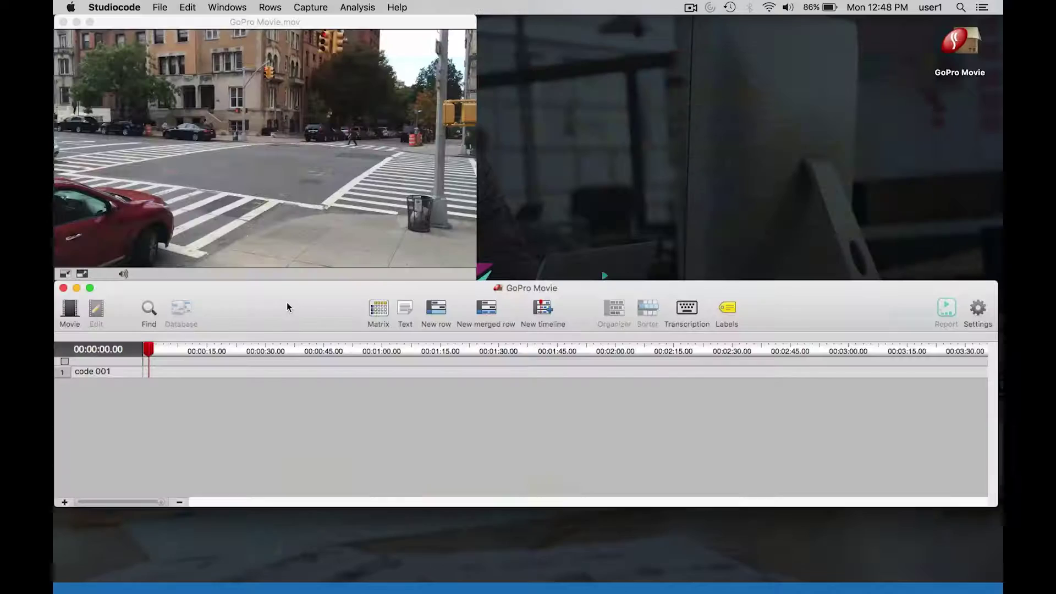
Step: Jump the intersection video ahead to about 31 seconds
drag(150, 347, 270, 347)
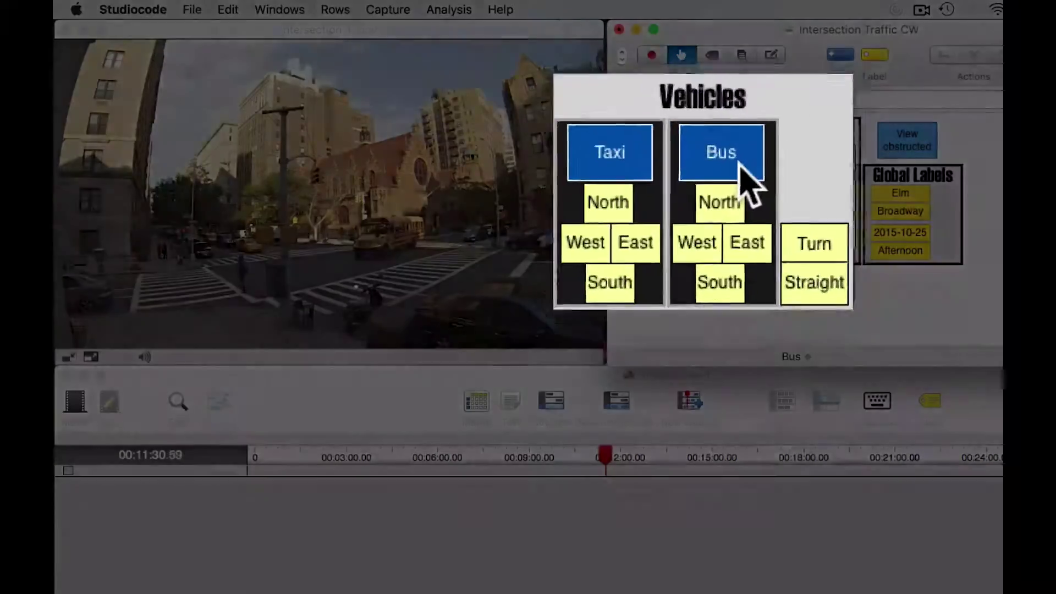
Step: Record a Bus instance on the timeline and play it back as a clip
click(725, 174)
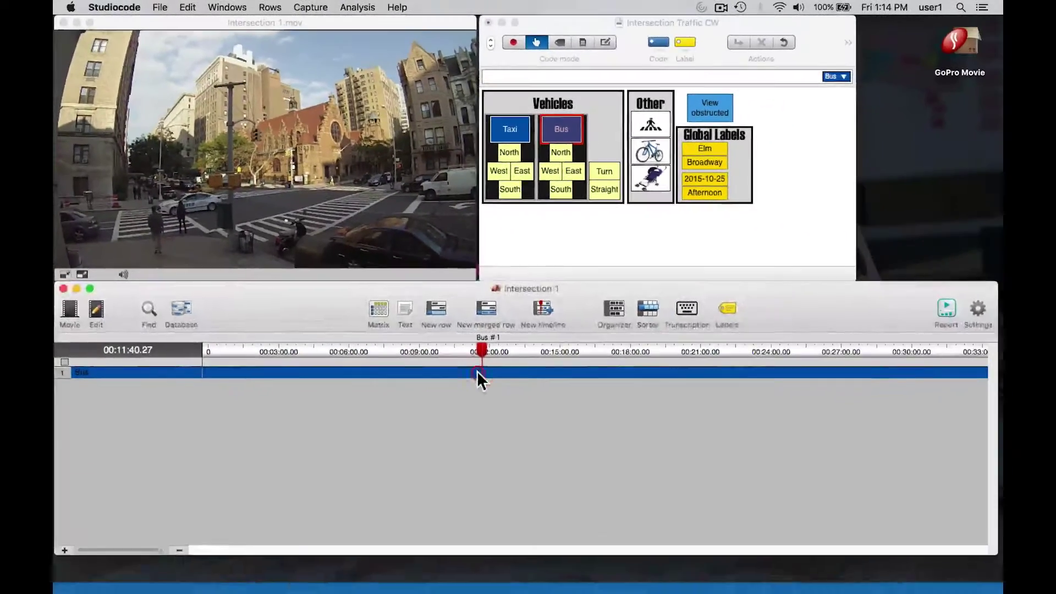
double_click(476, 370)
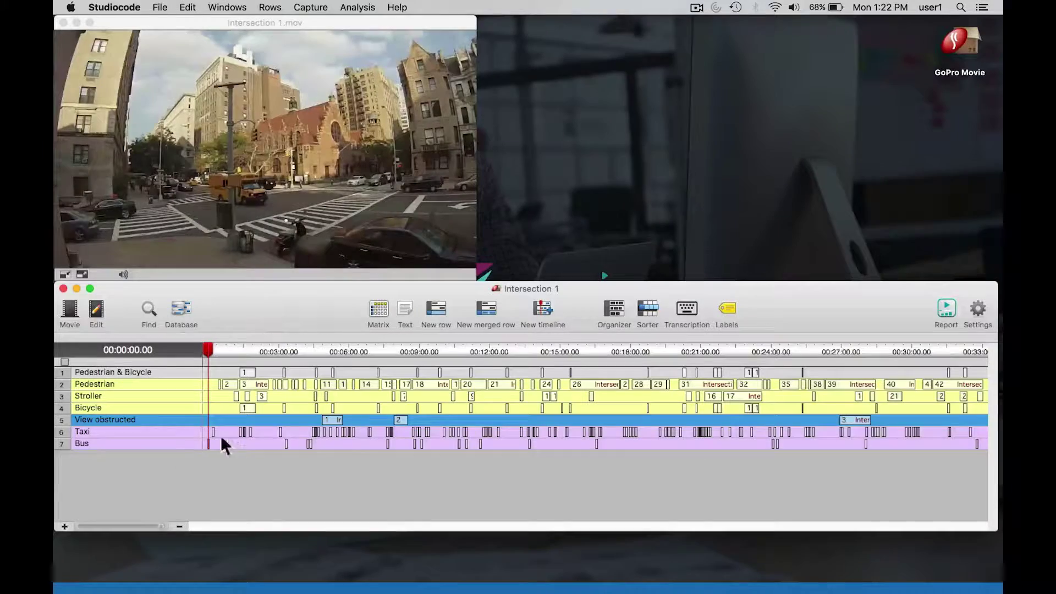
Step: Play the Bus row as a movie, jump to bus instance 6, then close the matrix summary
double_click(189, 443)
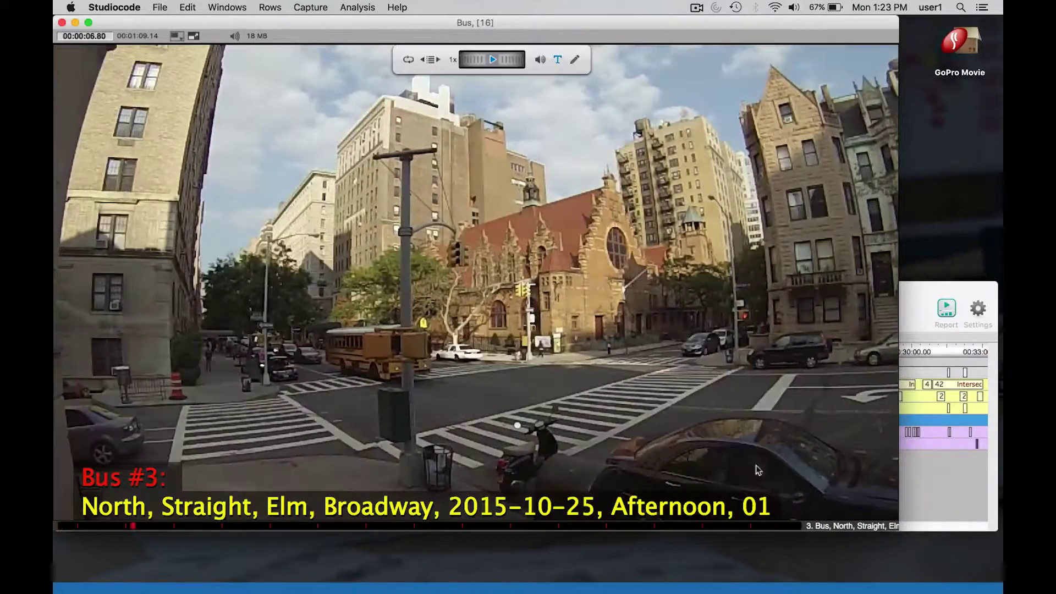
click(848, 528)
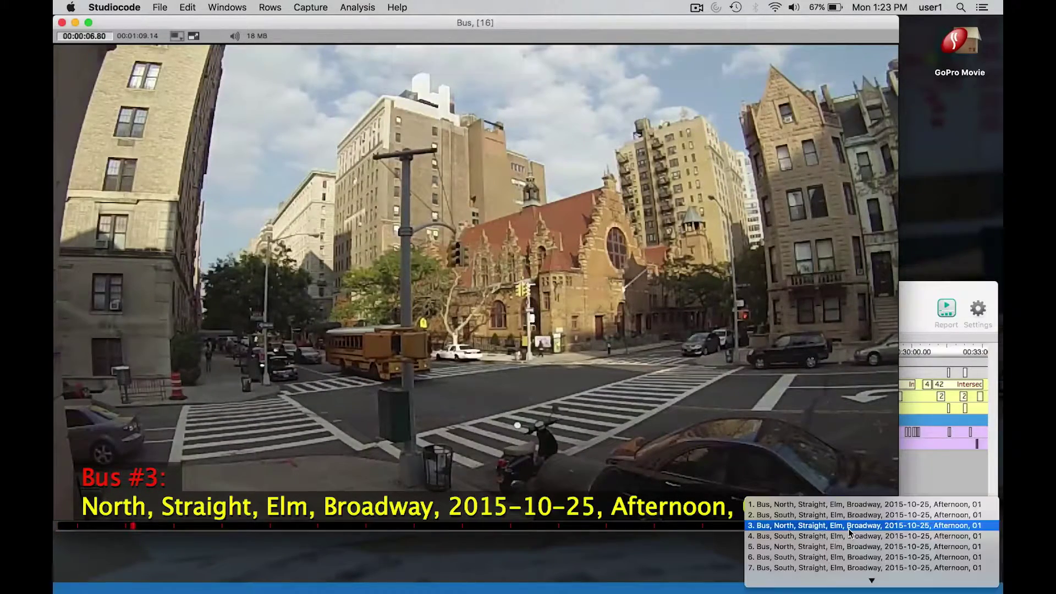
click(850, 558)
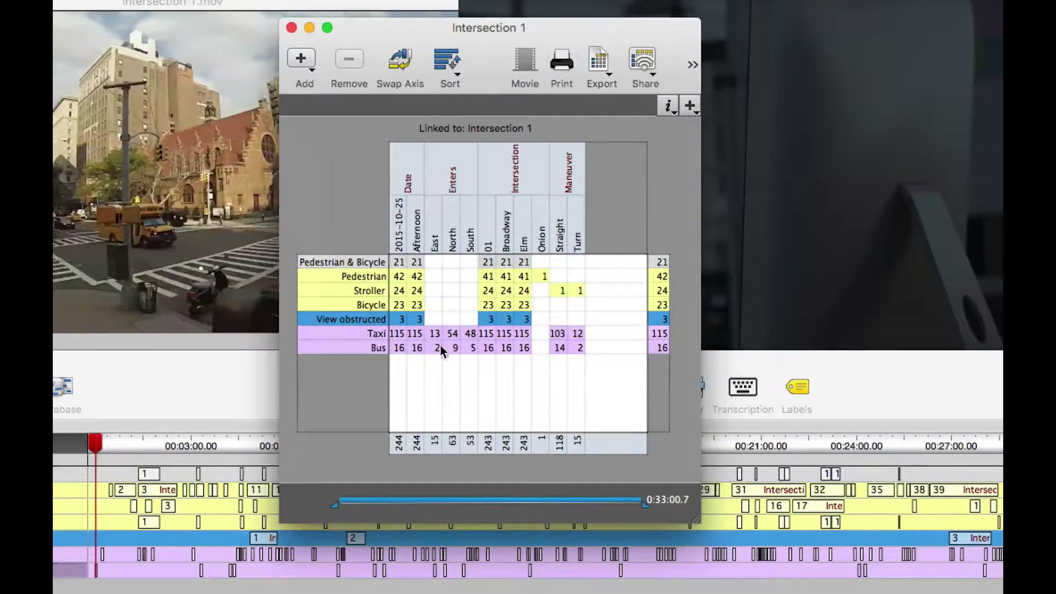
click(436, 343)
text(You would never know that pedestrians have the right of way at this)
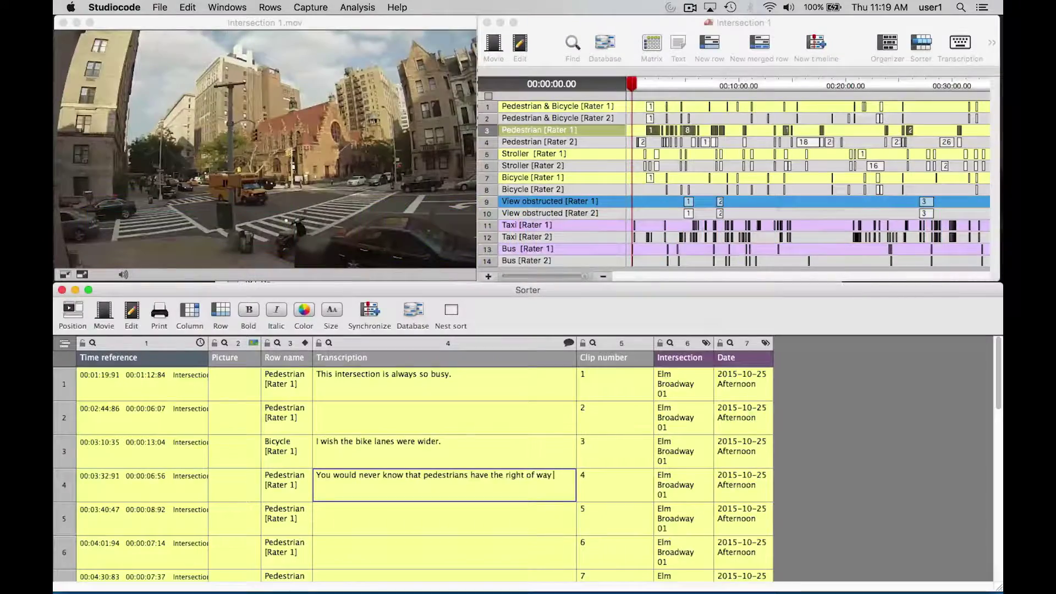
text(intersection.)
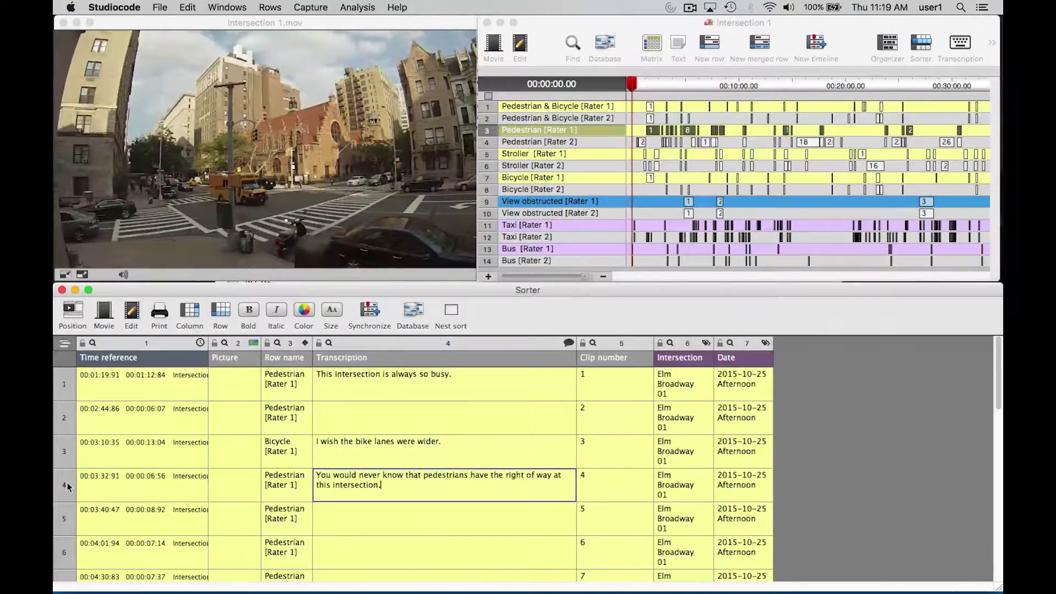
Step: Play the pedestrian clip from row 4 of the Sorter
click(67, 486)
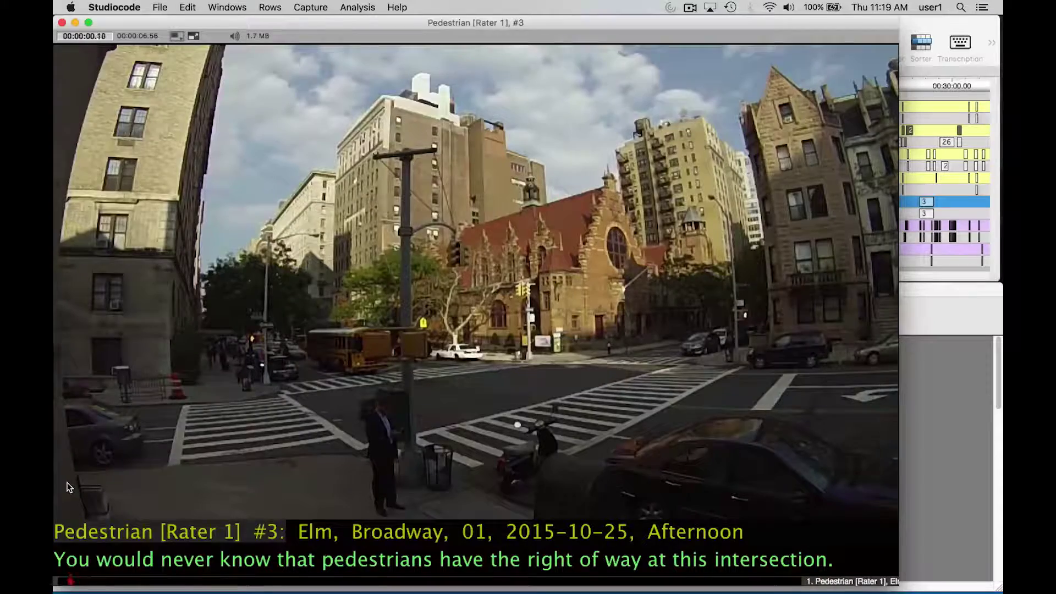